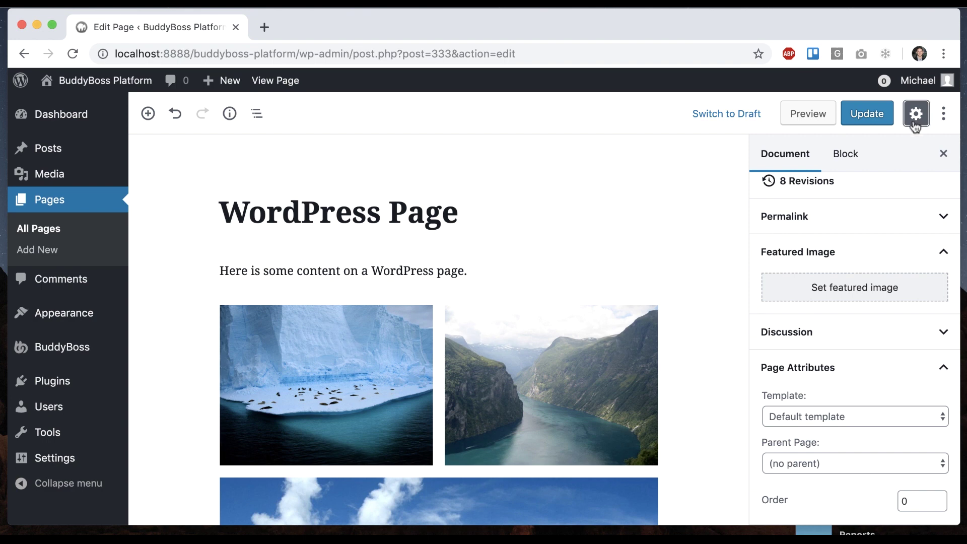
- View the published page in a new tab, checking its content and right-hand Members sidebar
super+click(282, 82)
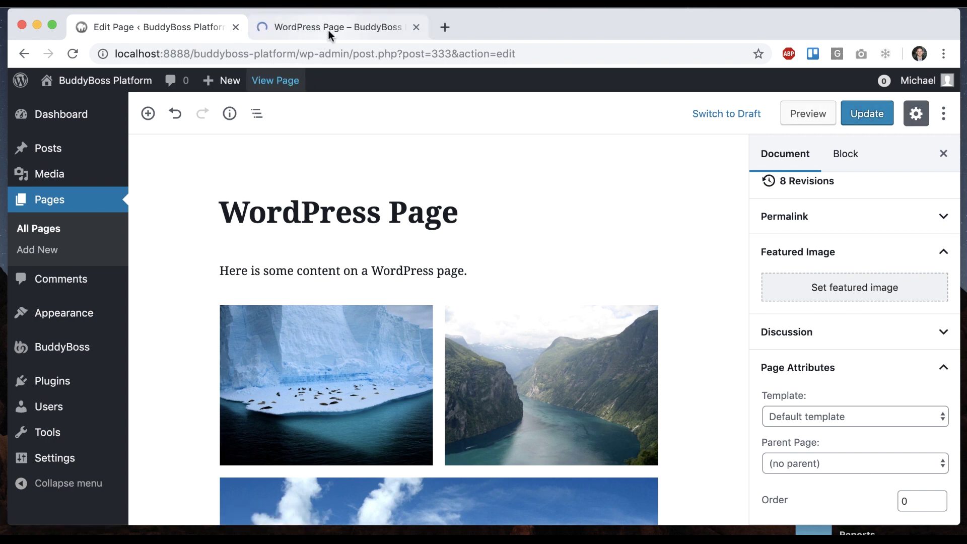
click(329, 30)
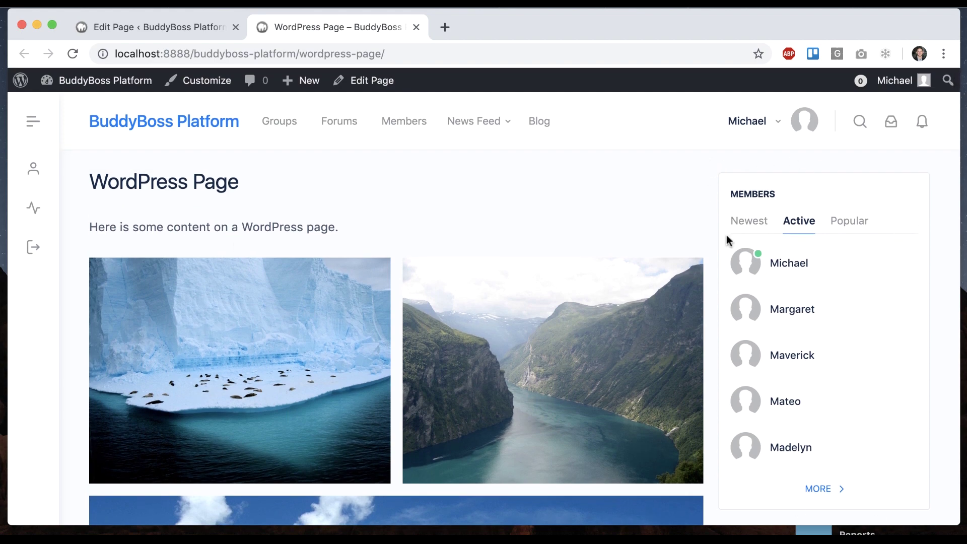
scroll(911, 314, down, 2)
scroll(553, 222, up, 2)
click(159, 26)
- In Appearance > Widgets, collapse Blog Sidebar and expand Page Sidebar's (BB) Members widget
mouse_move(30, 311)
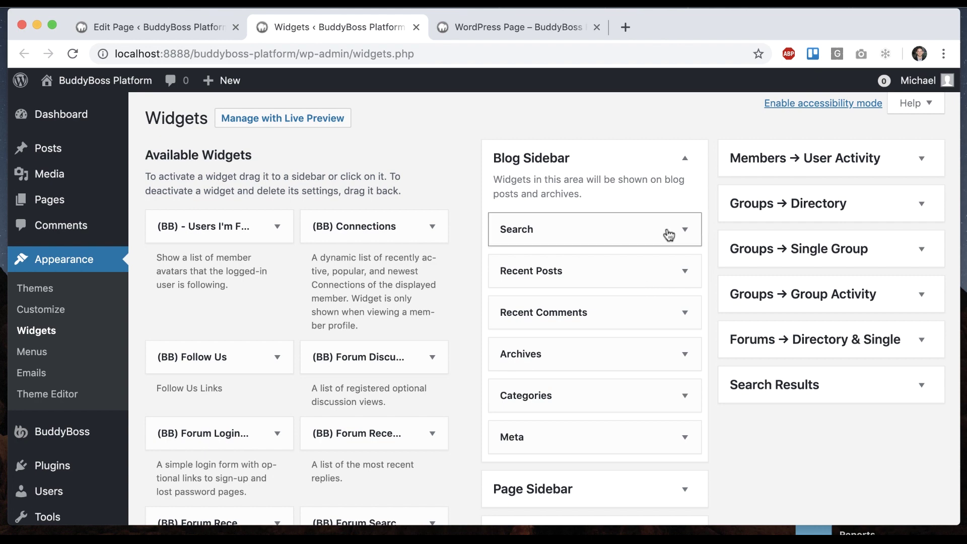
click(695, 160)
click(640, 203)
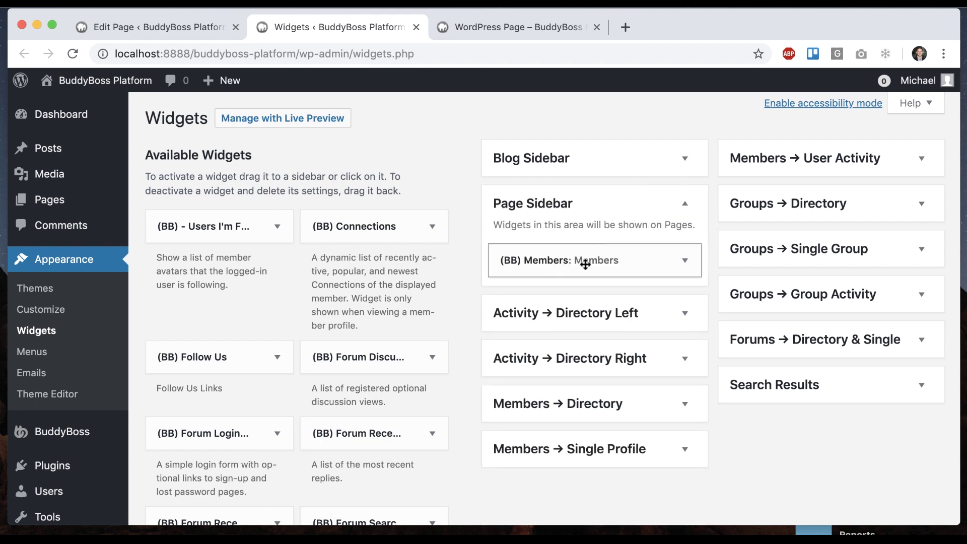
click(484, 28)
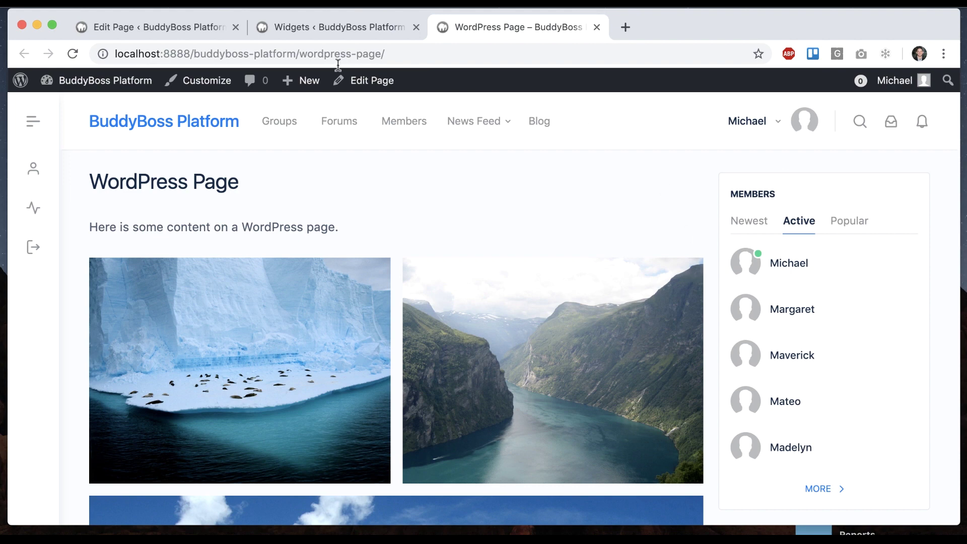
click(343, 26)
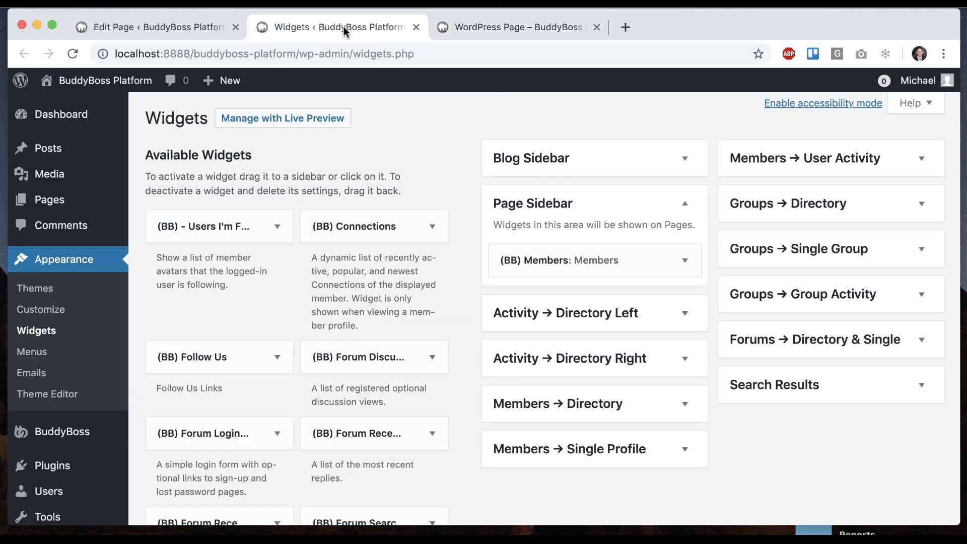
click(545, 256)
scroll(559, 407, down, 3)
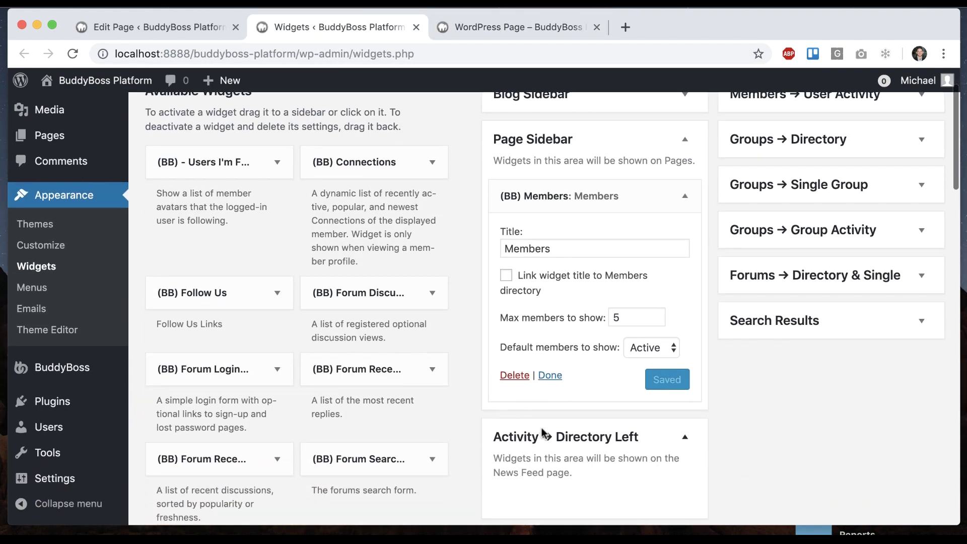
- Move the (BB) Members widget into Activity → Directory Left and check the page
drag(622, 137, 584, 257)
click(506, 30)
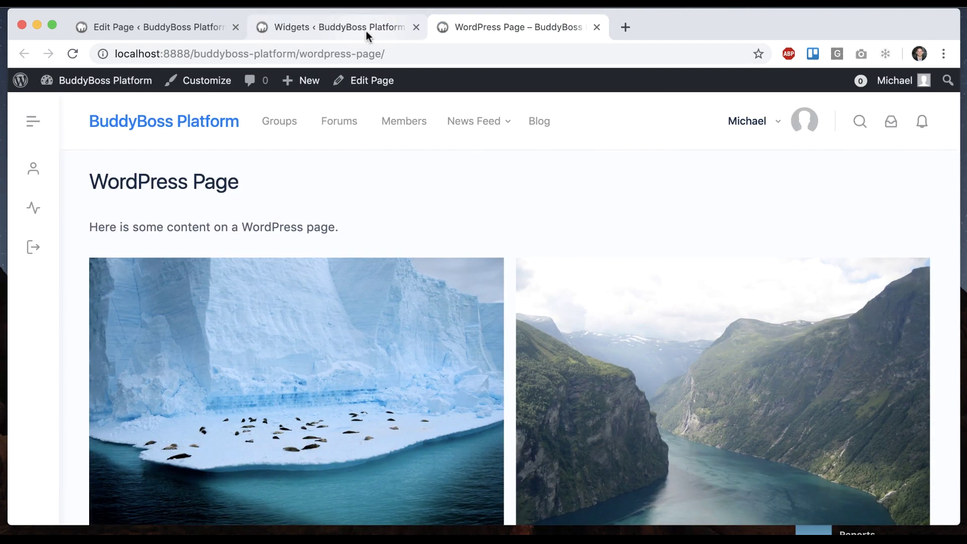
click(367, 32)
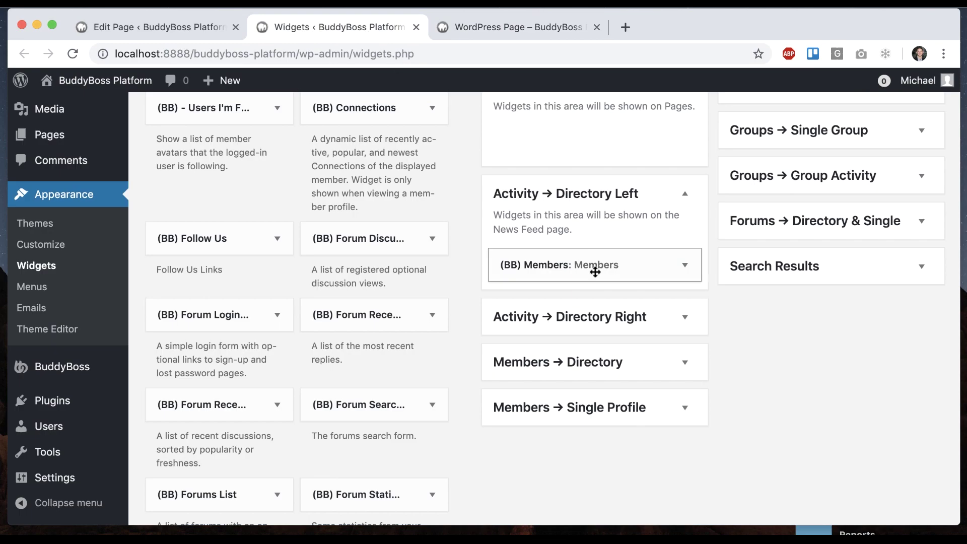
scroll(546, 358, up, 3)
- Drag the Members widget back into Page Sidebar and reload the published page
drag(554, 356, 571, 221)
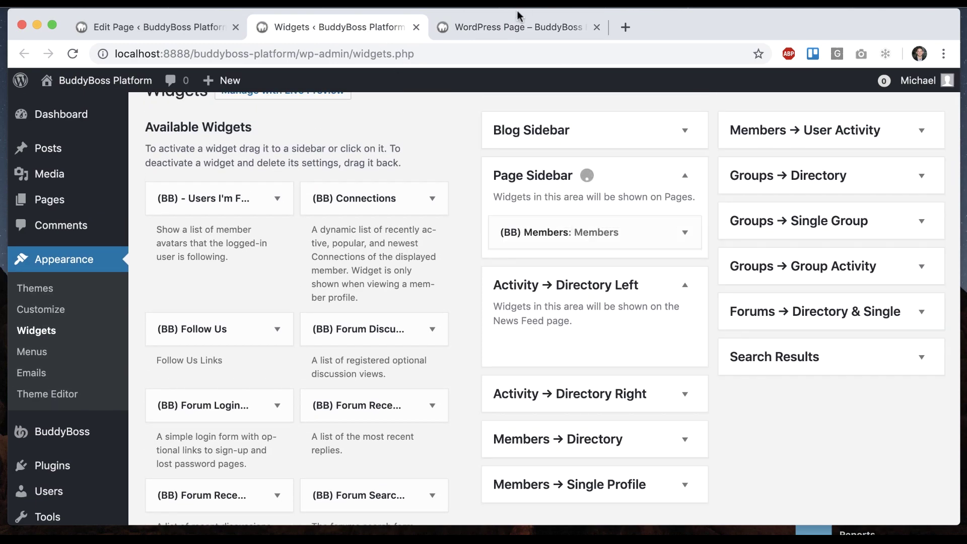
click(508, 26)
key(super+r)
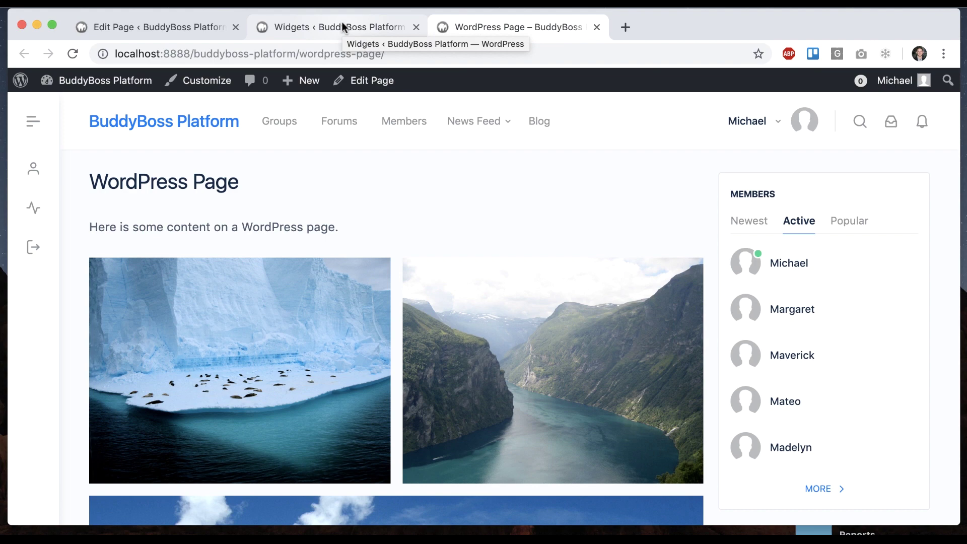
click(342, 22)
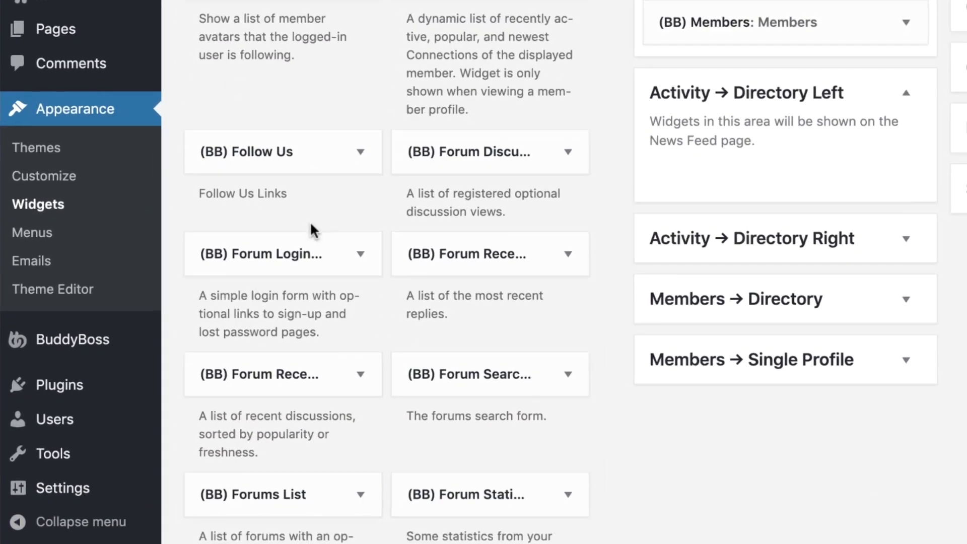
- Set Page Sidebar to Left in BuddyBoss Theme Options > Sidebars, save, and reload the page
mouse_move(88, 339)
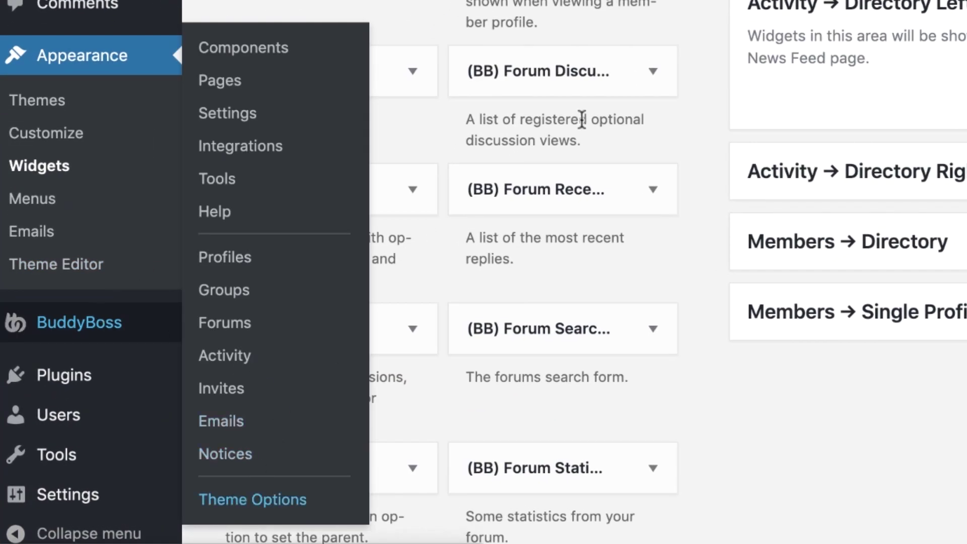
click(252, 499)
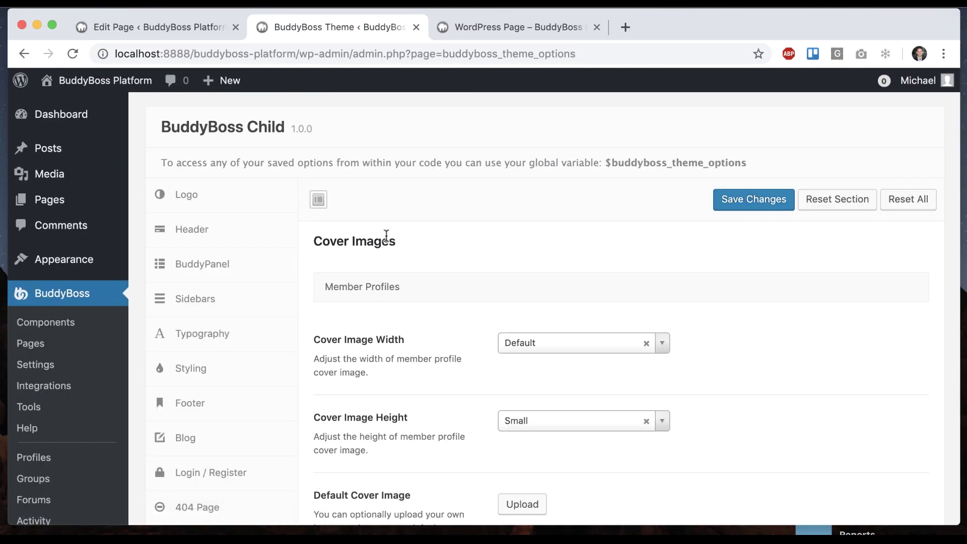
click(260, 303)
scroll(503, 201, down, 2)
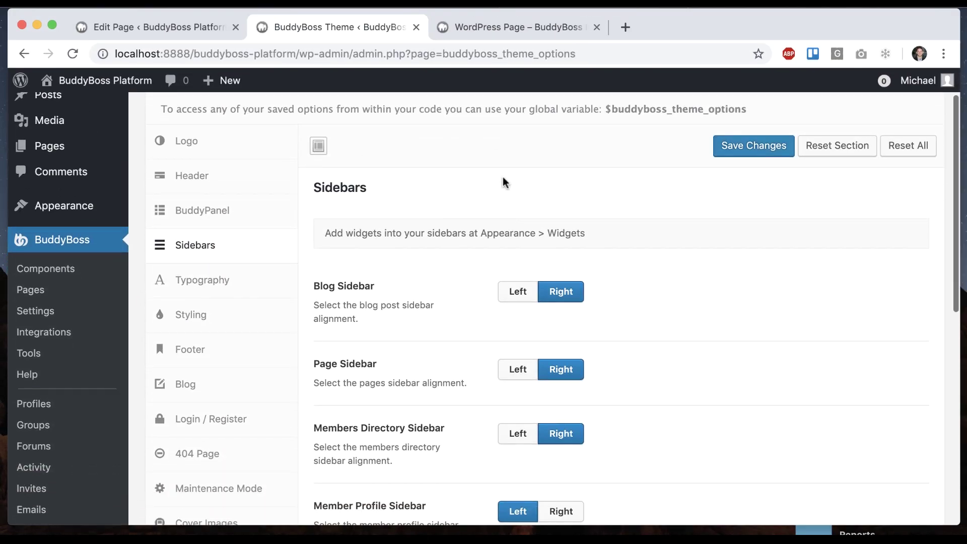
click(510, 368)
click(758, 145)
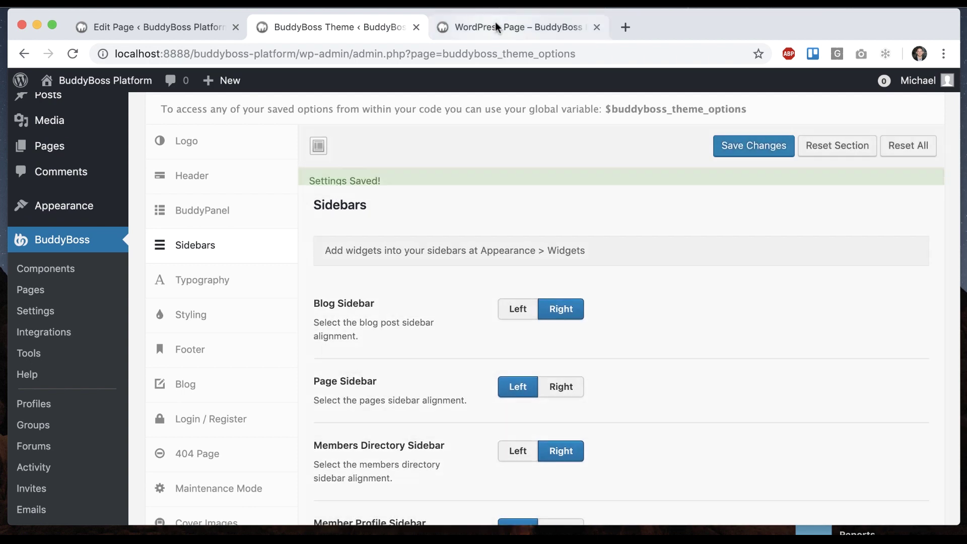
click(496, 28)
key(super+r)
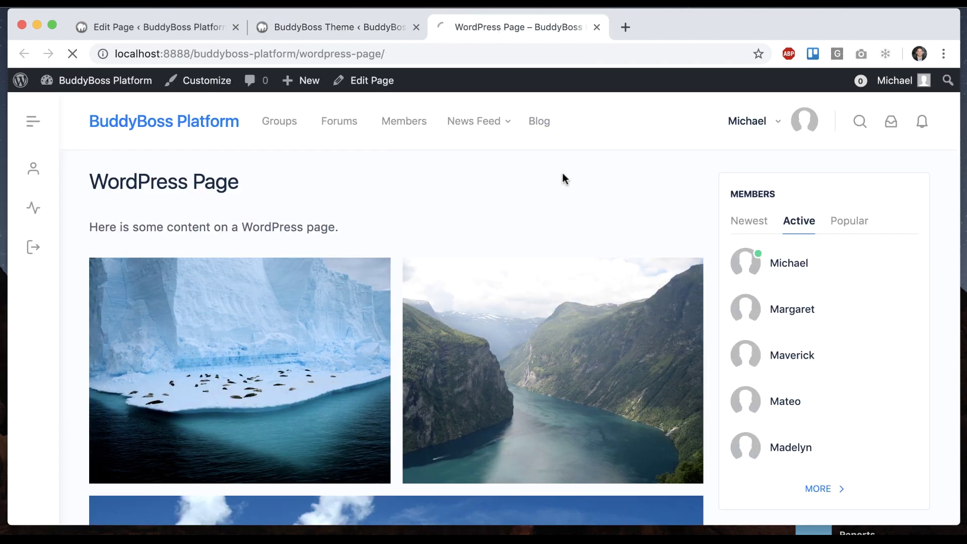
click(416, 27)
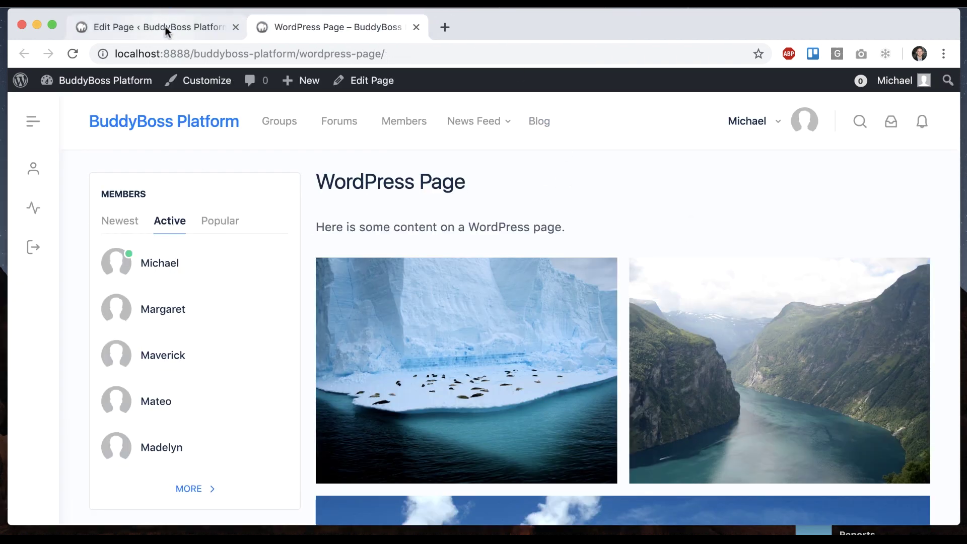
click(164, 26)
- Change the page template to Fullwidth Page, update, and reload the front end to verify
scroll(714, 327, down, 3)
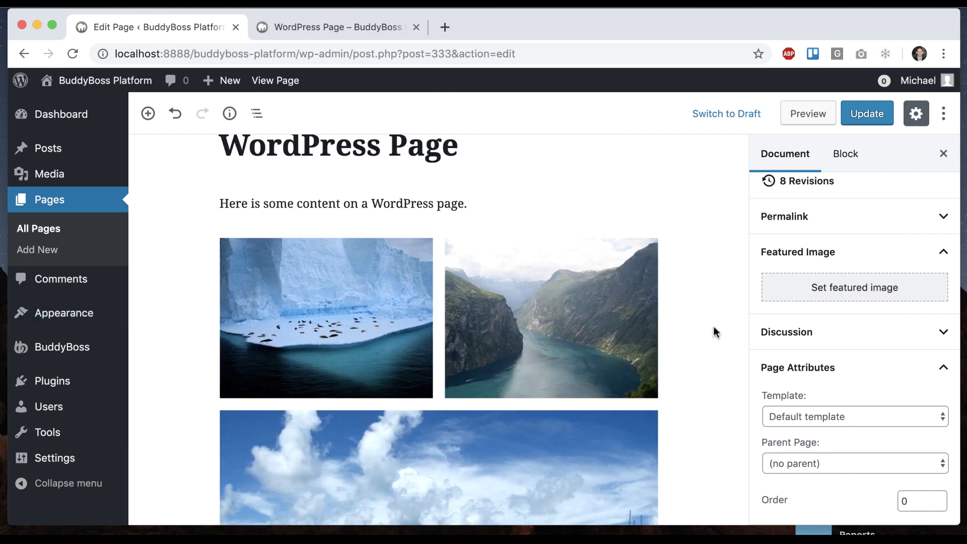
click(806, 416)
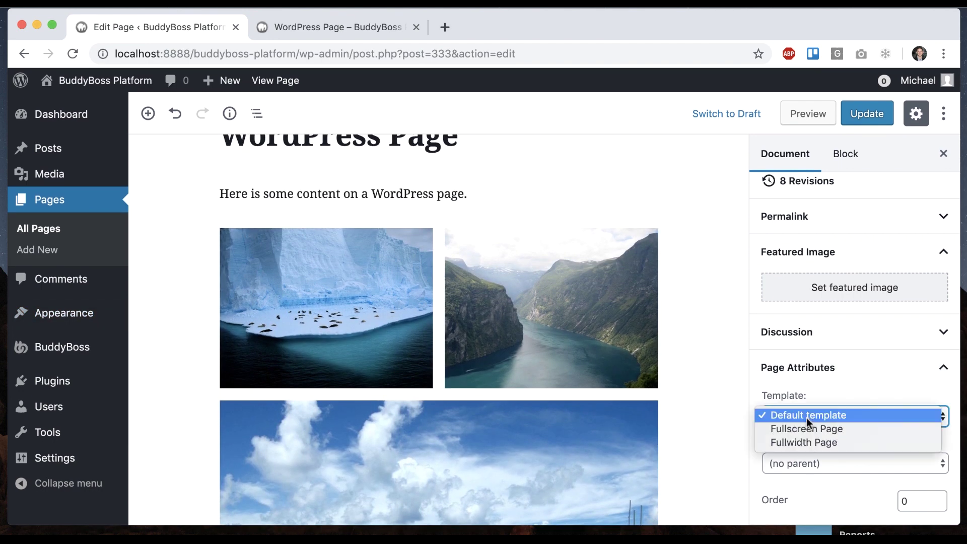
click(817, 445)
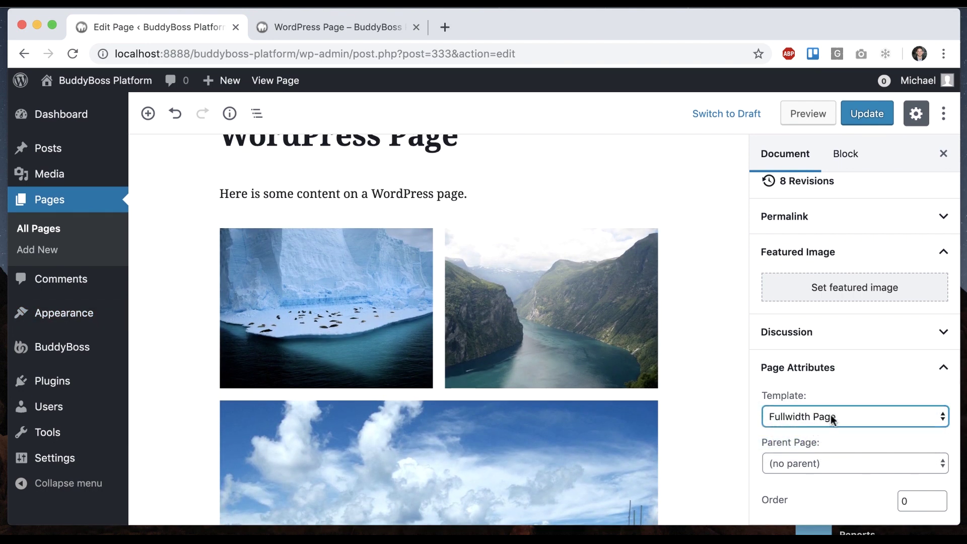
click(863, 116)
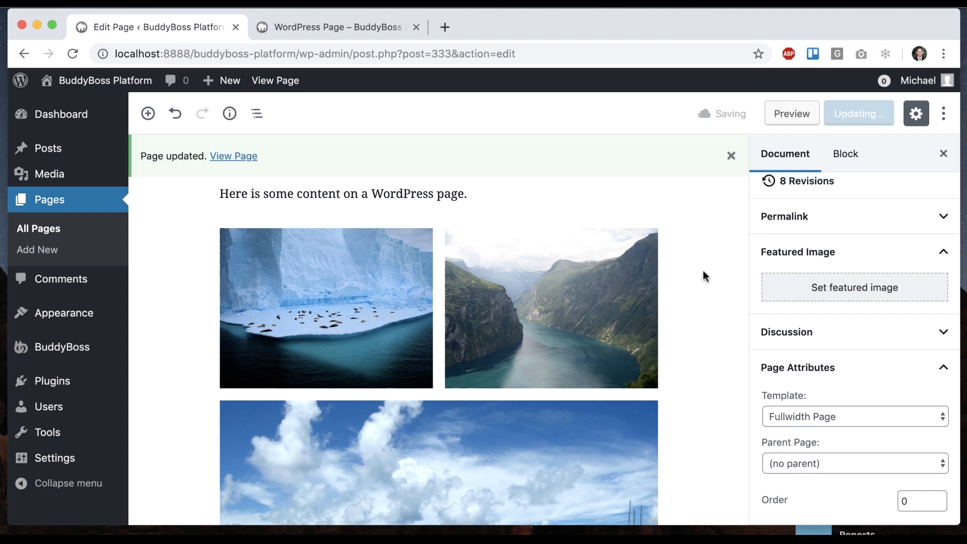
click(354, 22)
key(super+r)
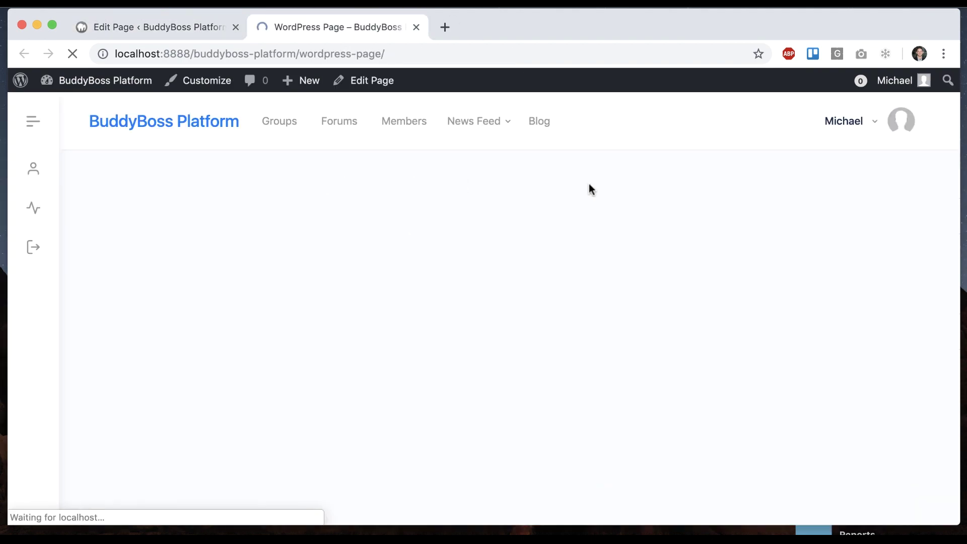
scroll(620, 321, down, 10)
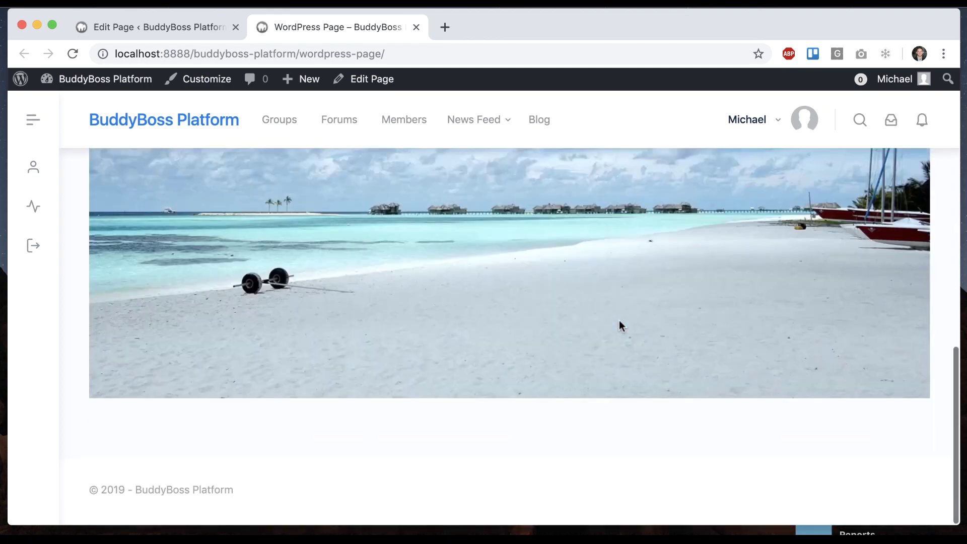
scroll(619, 321, up, 8)
scroll(618, 321, up, 2)
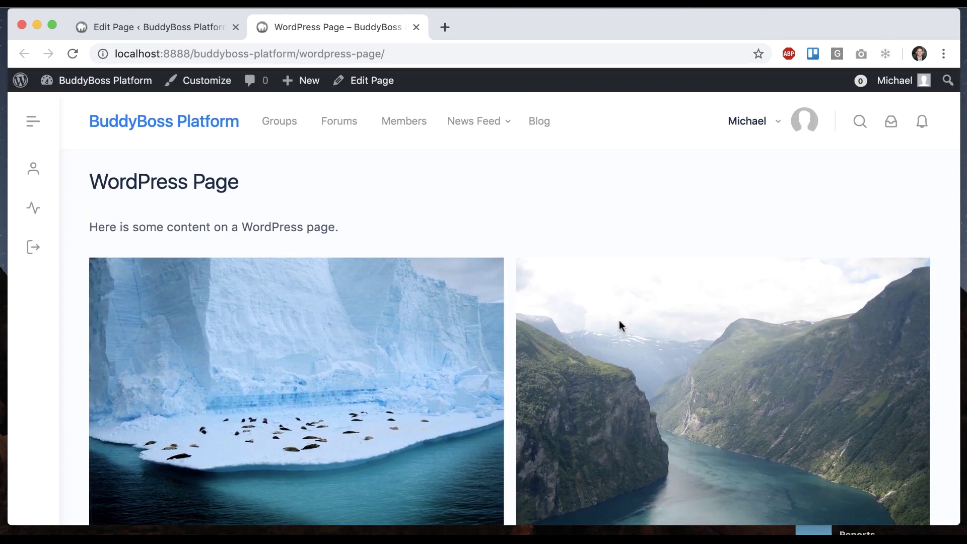
click(176, 32)
- Change the page template to Fullscreen Page, update, and reload the header-less front end
scroll(690, 286, down, 3)
click(812, 413)
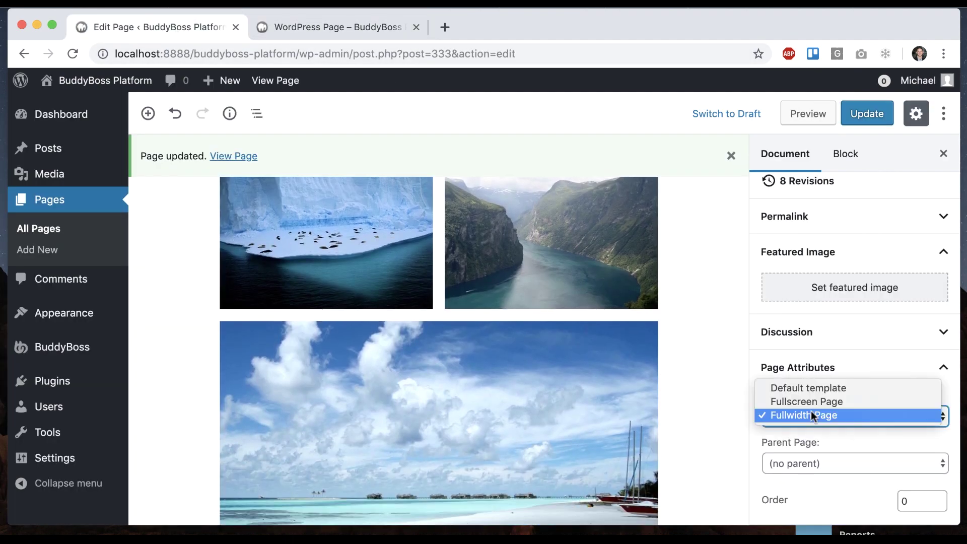
click(820, 402)
click(863, 115)
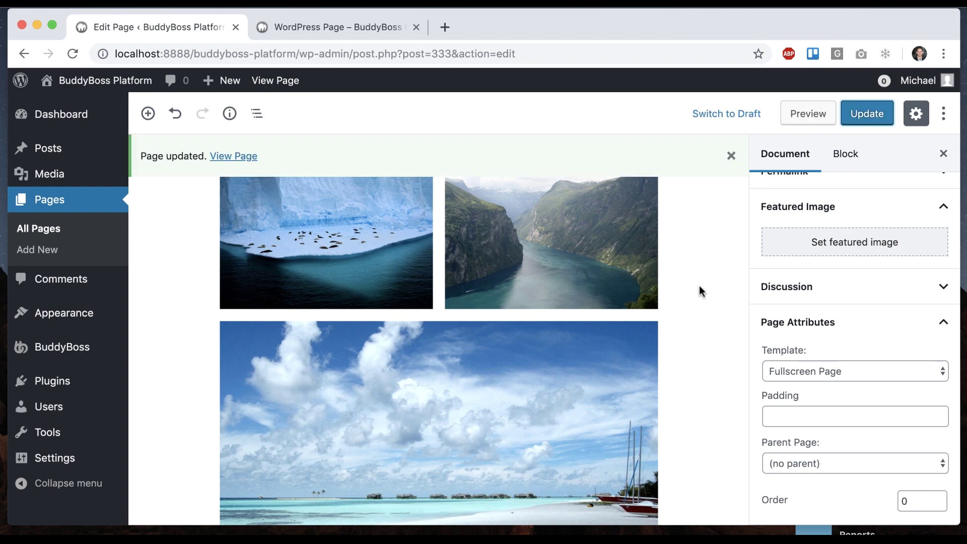
scroll(588, 220, up, 4)
click(358, 29)
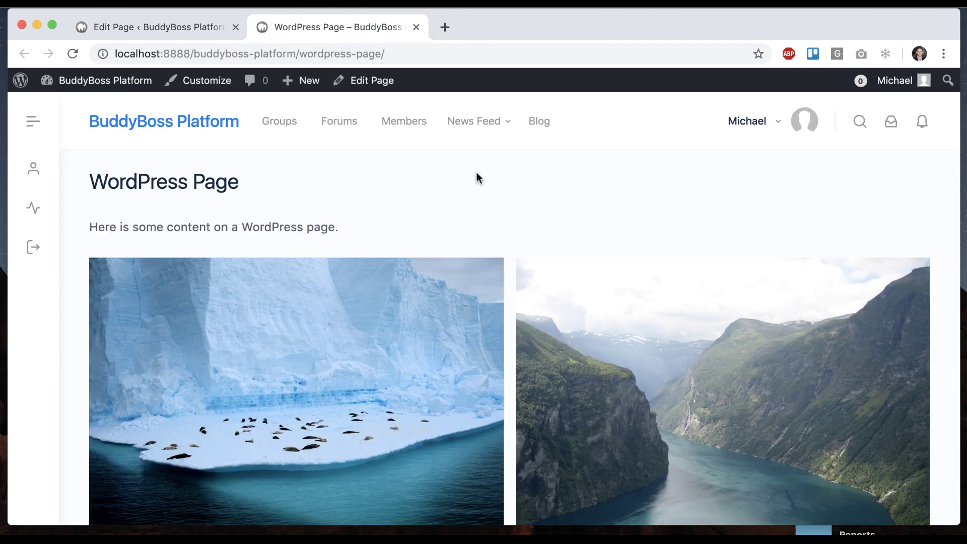
key(super+r)
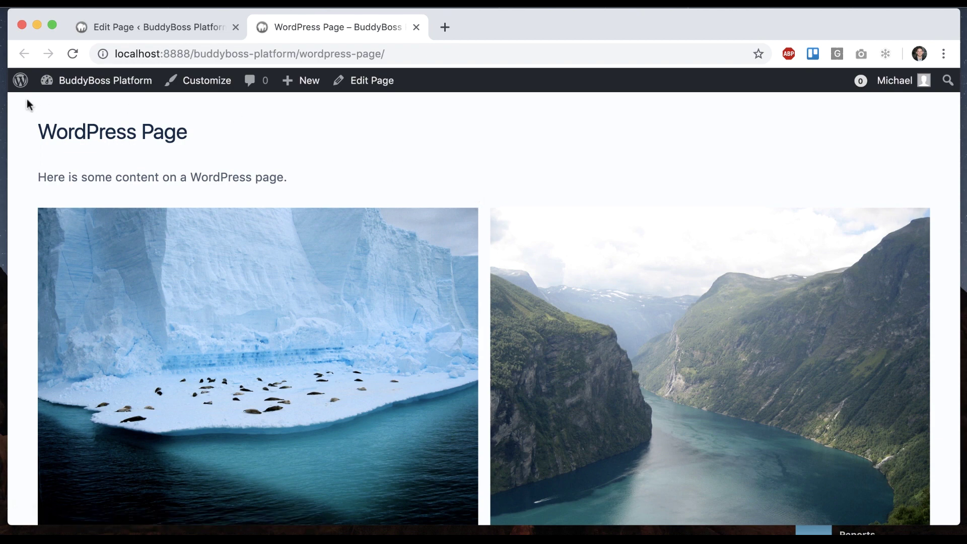
scroll(727, 270, down, 10)
scroll(727, 270, up, 10)
- Edit the Fullscreen template's Padding field, update the page, and reload the live view
click(193, 25)
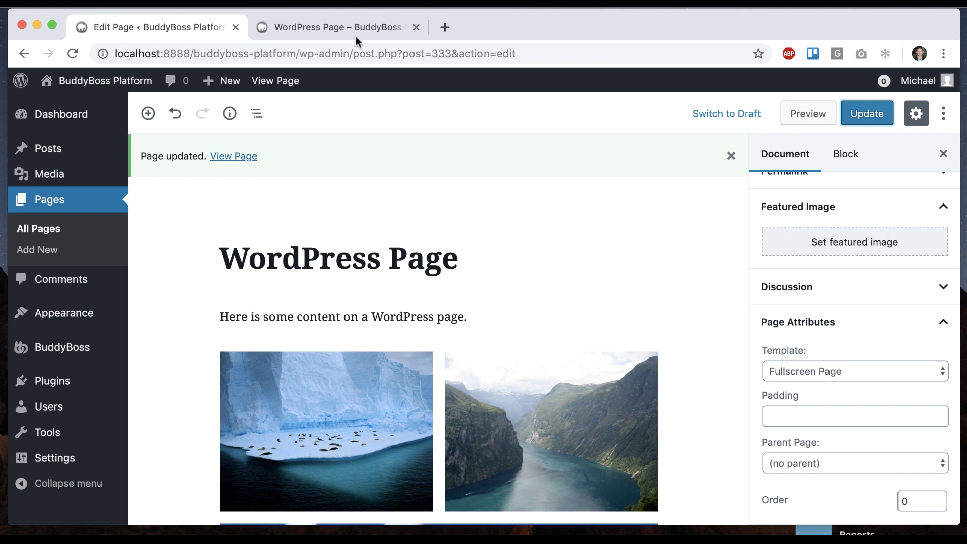
click(772, 410)
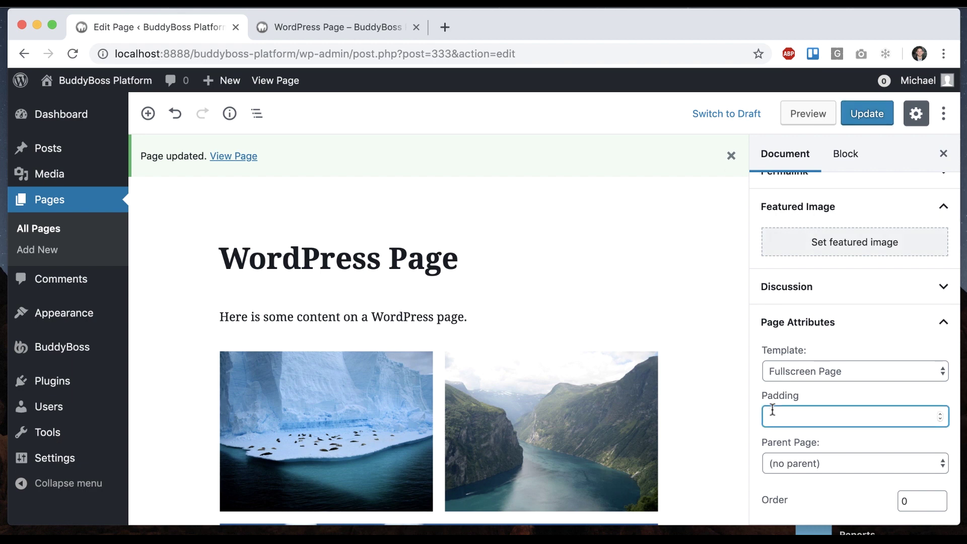
text(5)
click(866, 113)
click(375, 26)
key(super+r)
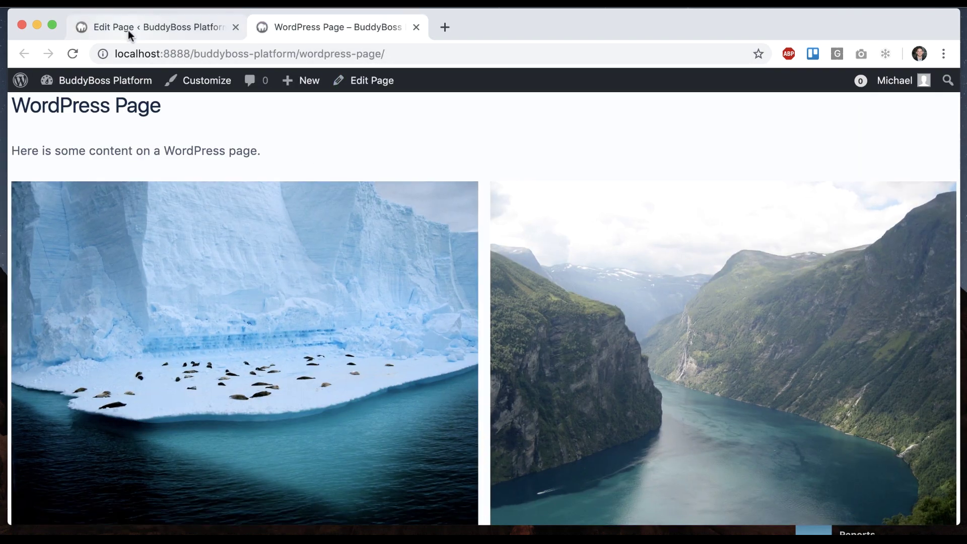
click(128, 30)
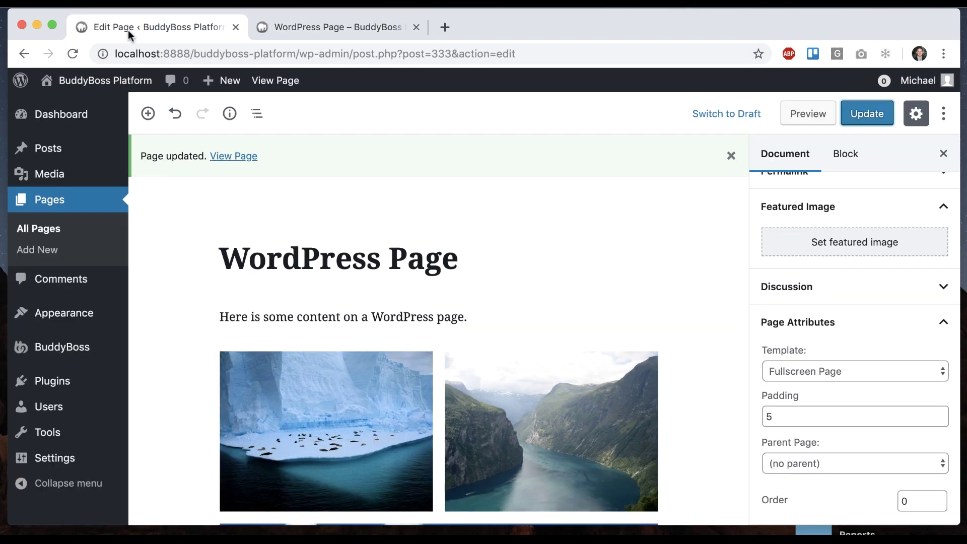
- Set Padding to 50, update, and reload the live page to check the new margins
click(781, 421)
text(0)
click(866, 114)
click(374, 26)
key(super+r)
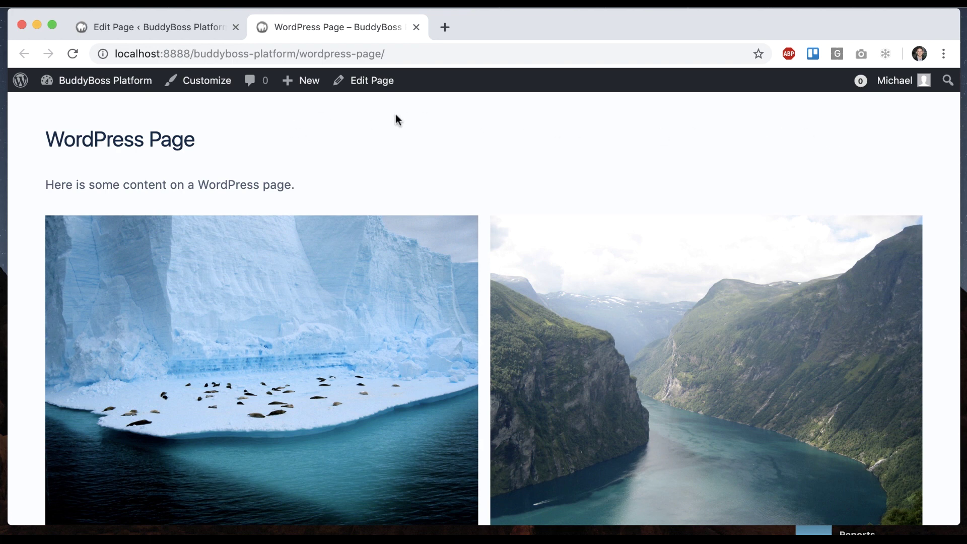
scroll(625, 349, down, 15)
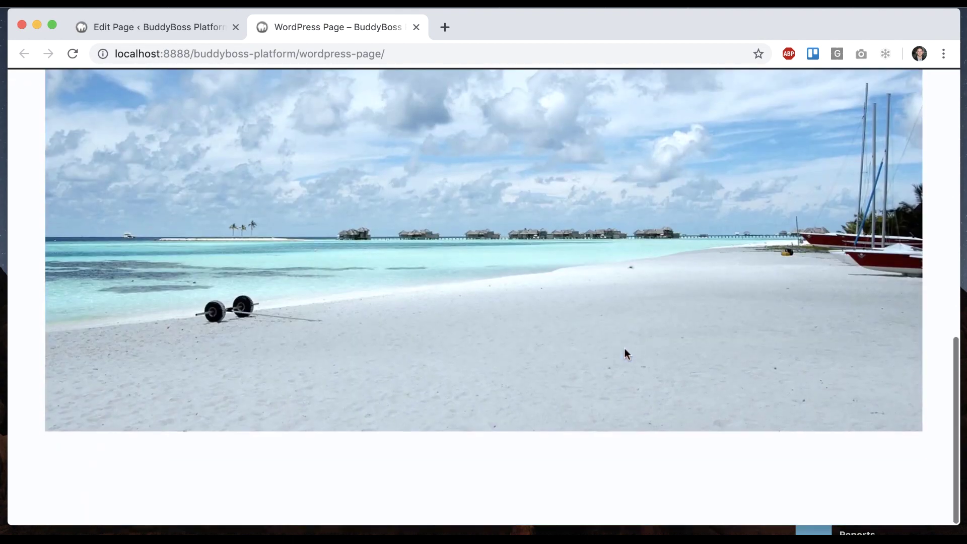
scroll(625, 348, up, 15)
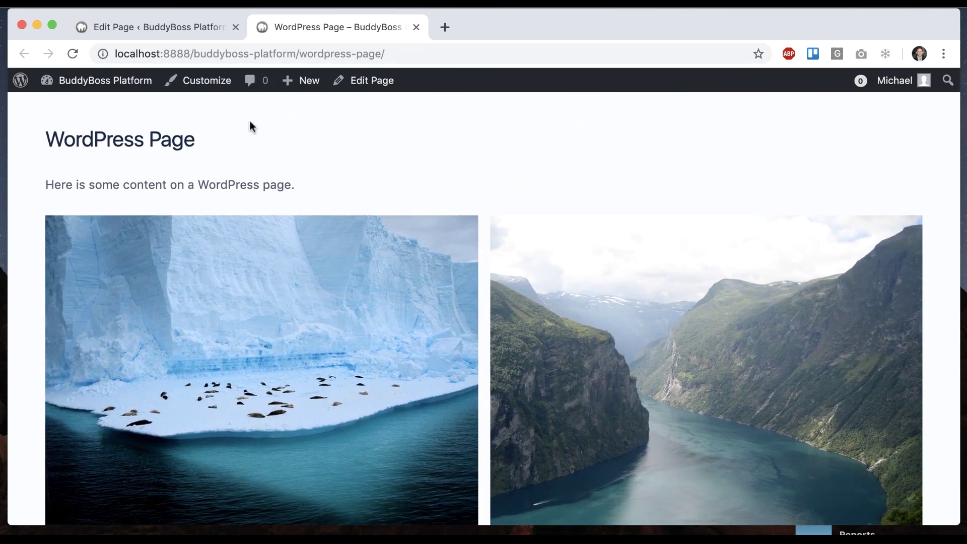
click(190, 26)
- Enable 'Restrict site access to only logged-in members' in BuddyBoss Settings and save
scroll(180, 355, down, 2)
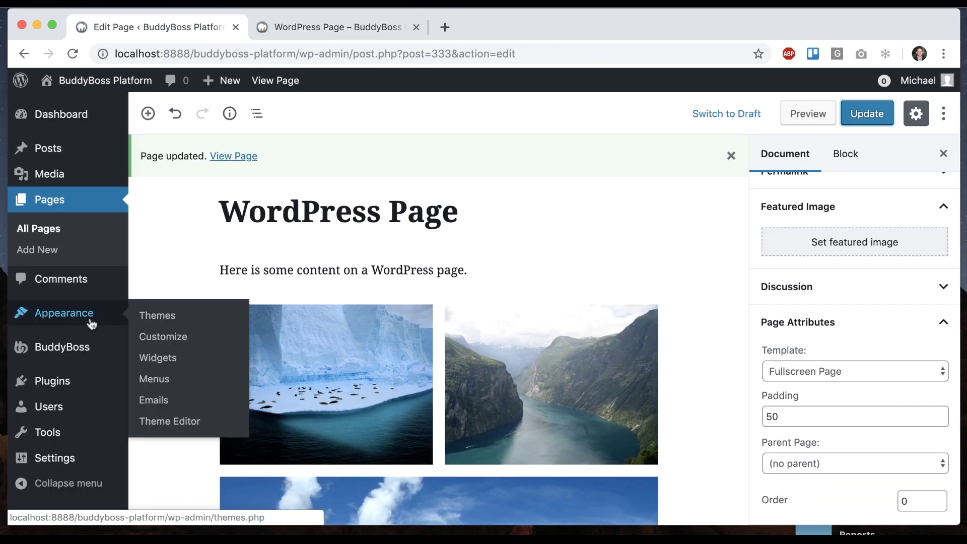
mouse_move(78, 340)
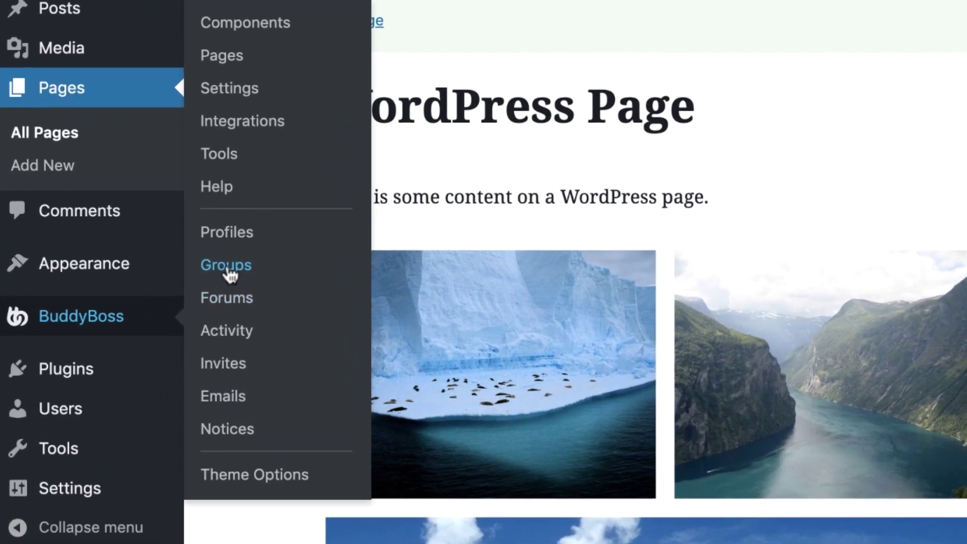
click(259, 93)
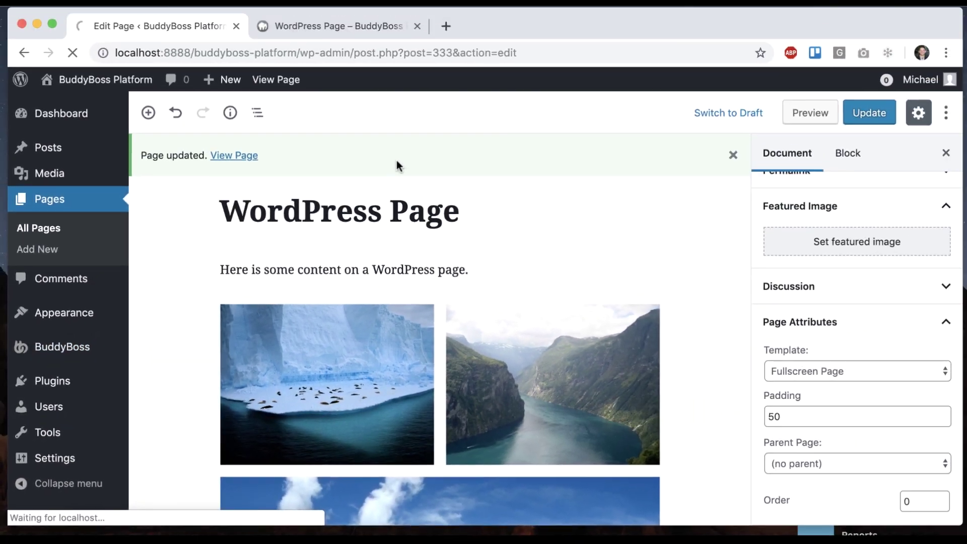
scroll(373, 186, down, 5)
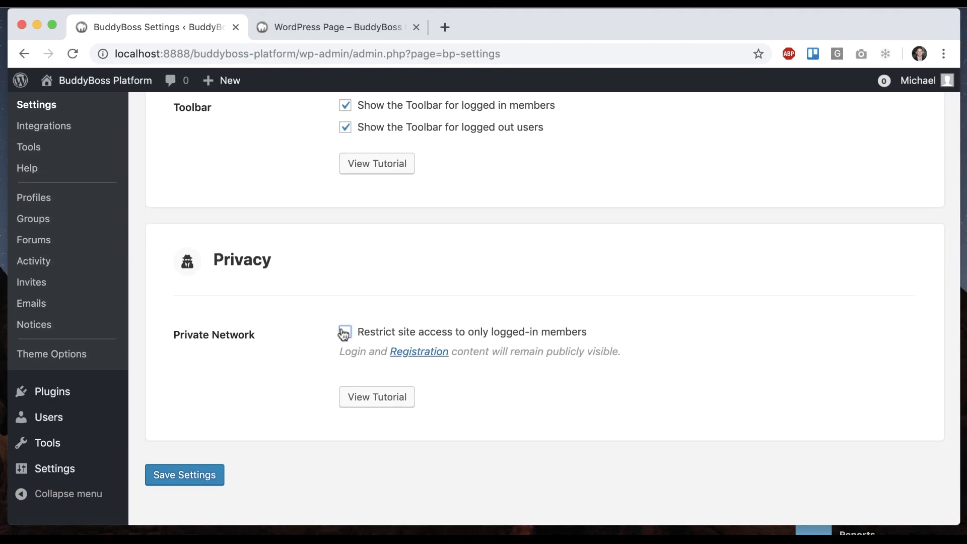
click(345, 331)
click(195, 478)
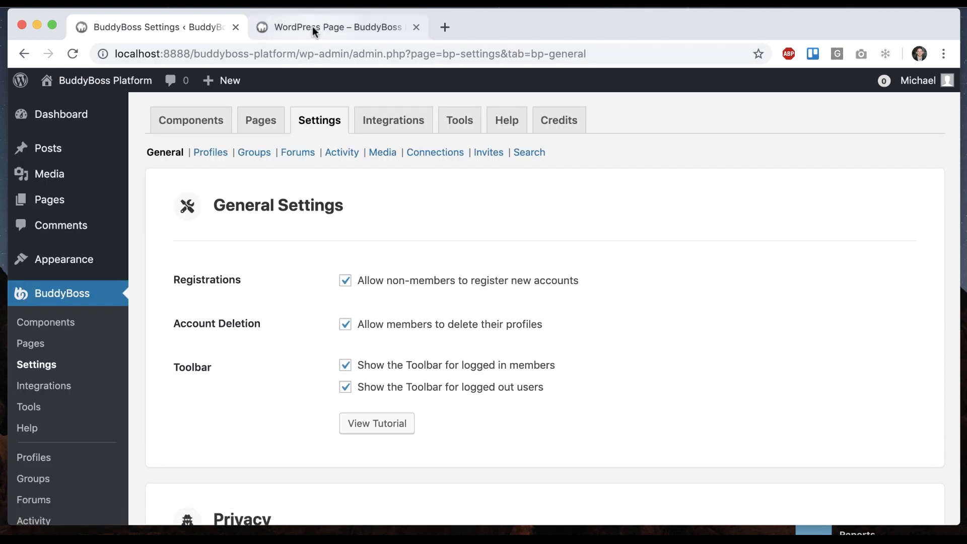
- Load the page URL in an incognito window and arrange it beside the admin settings
click(309, 27)
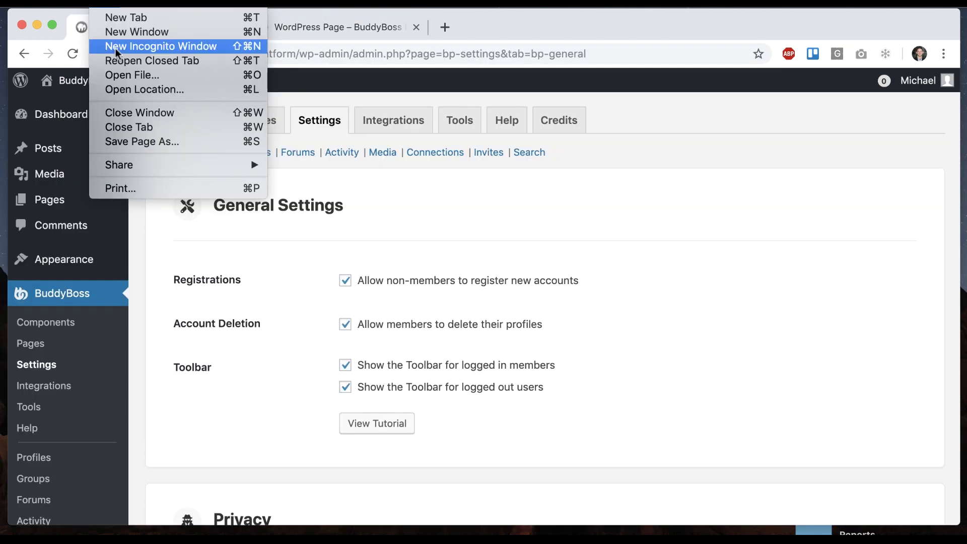
click(115, 44)
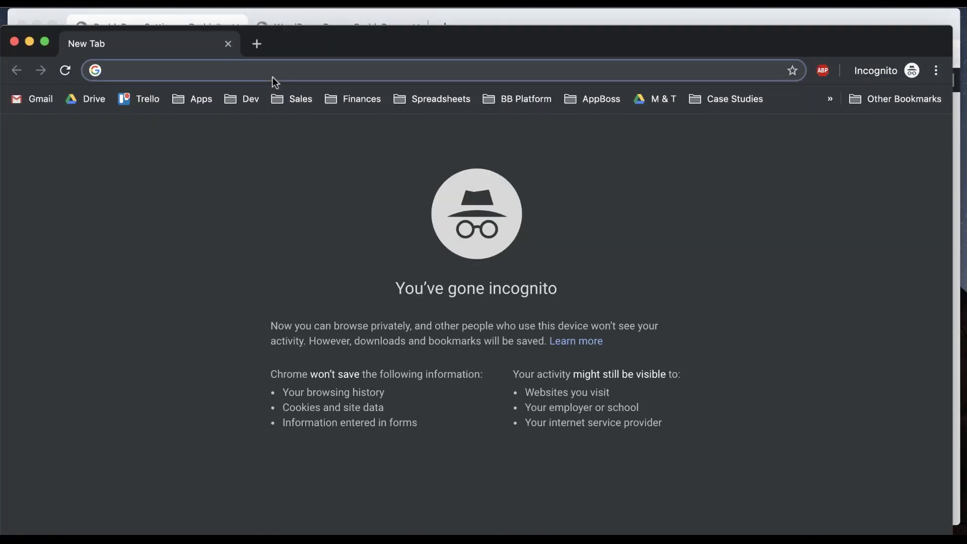
text(http://localhost:8888/buddyboss-platform/wordpress-page/)
key(Return)
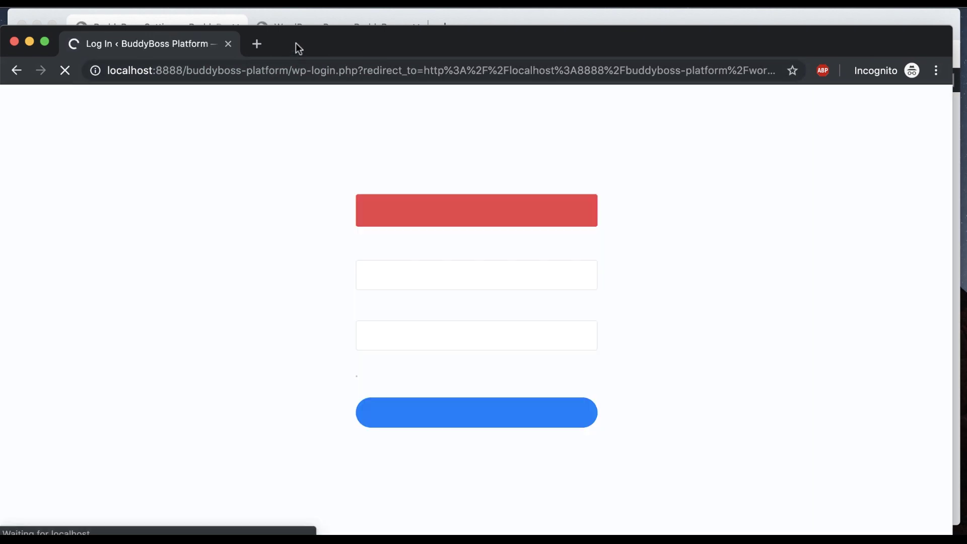
drag(295, 43, 319, 17)
drag(26, 519, 129, 495)
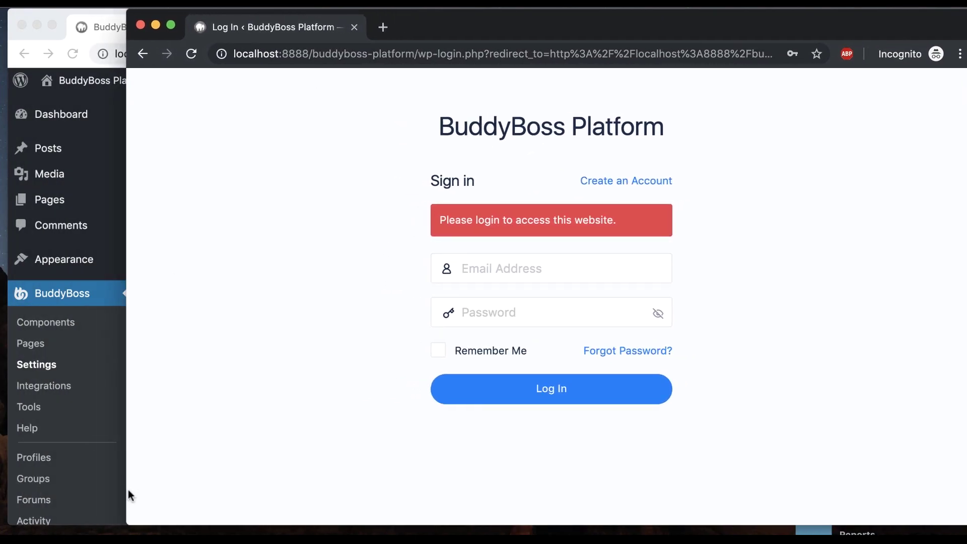
click(68, 436)
- Add the page's URL to the Public Content list and save the settings
scroll(475, 358, down, 10)
click(453, 337)
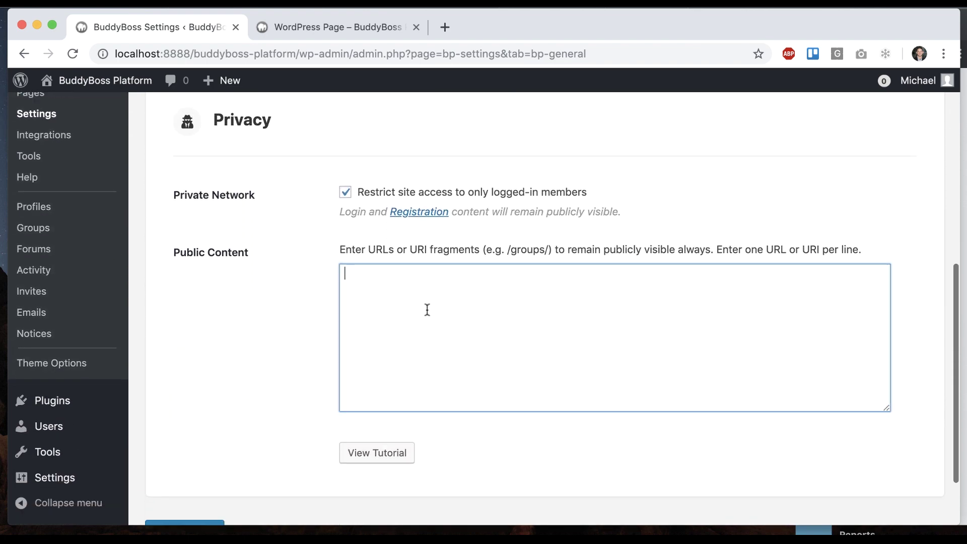
click(391, 26)
key(super+c)
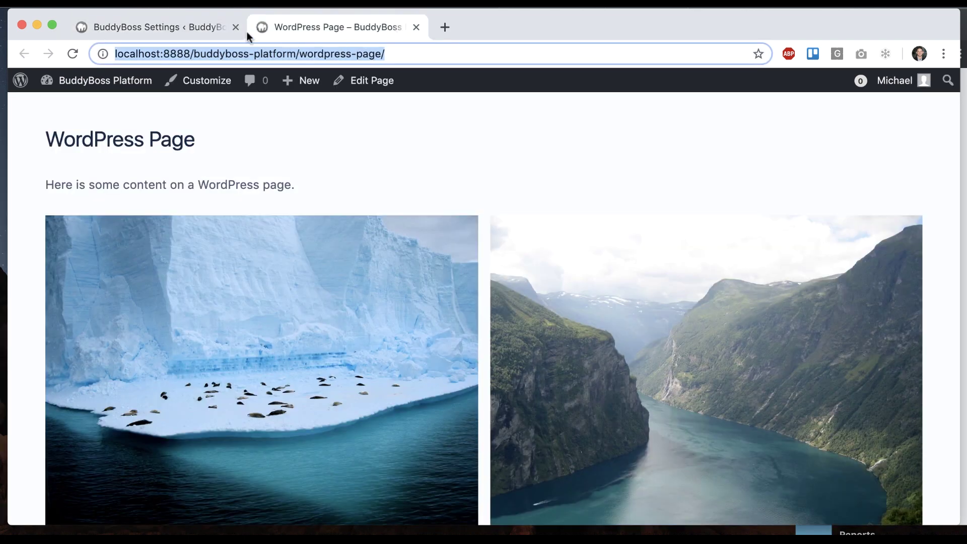
click(188, 27)
key(super+v)
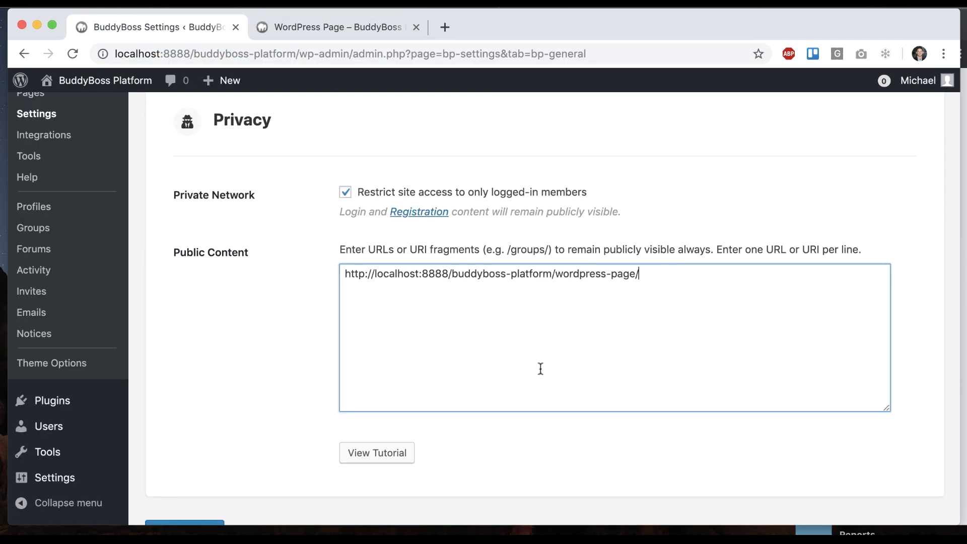
scroll(540, 368, down, 3)
click(217, 447)
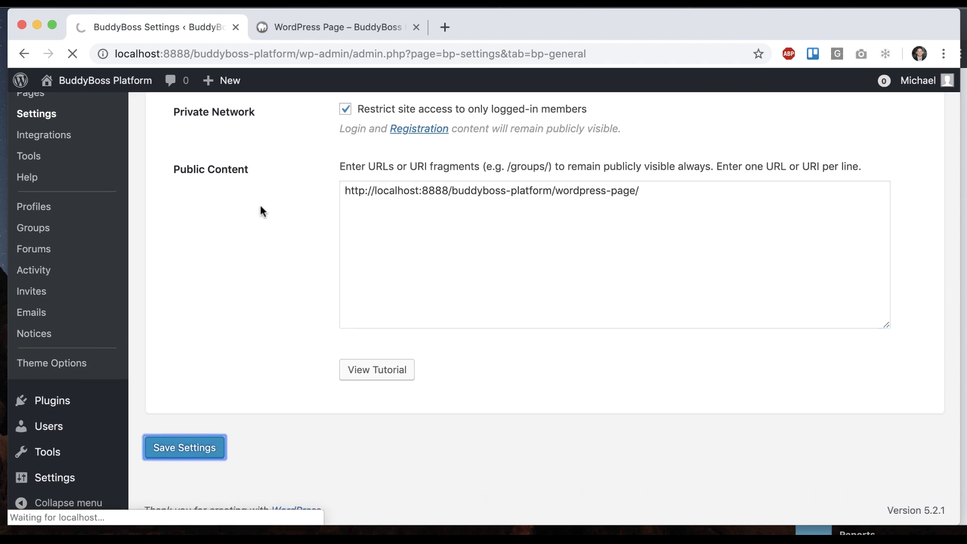
- Load the page URL in the incognito window to confirm it is publicly visible
scroll(237, 282, down, 5)
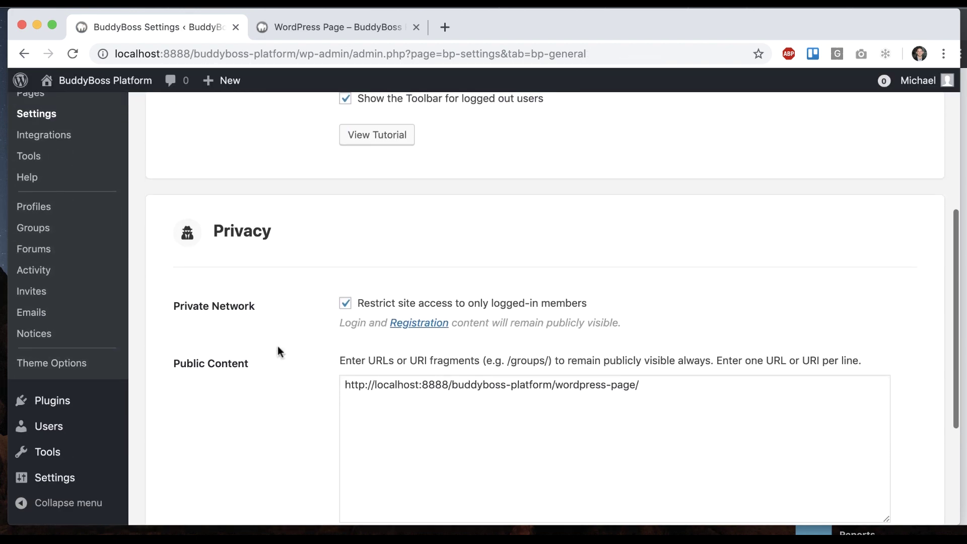
click(962, 155)
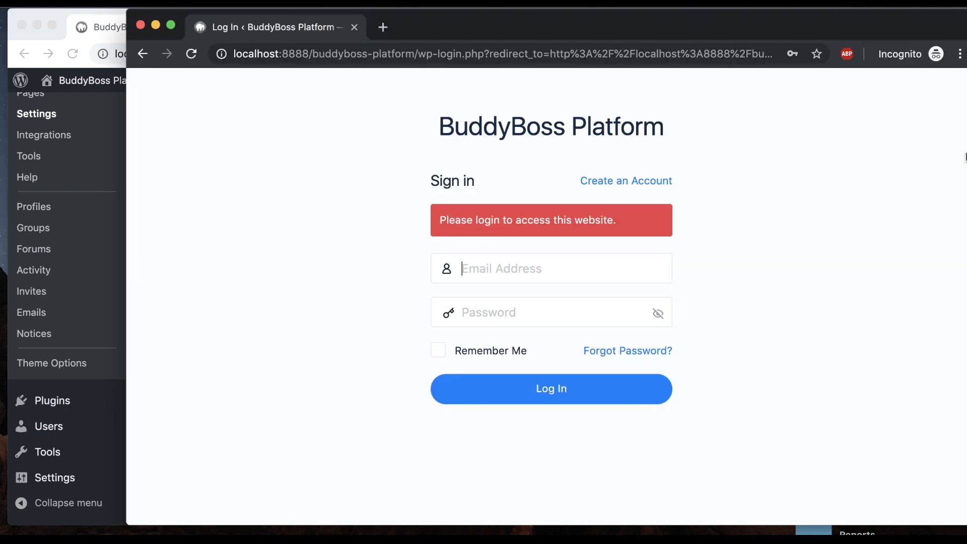
click(324, 54)
key(super+v)
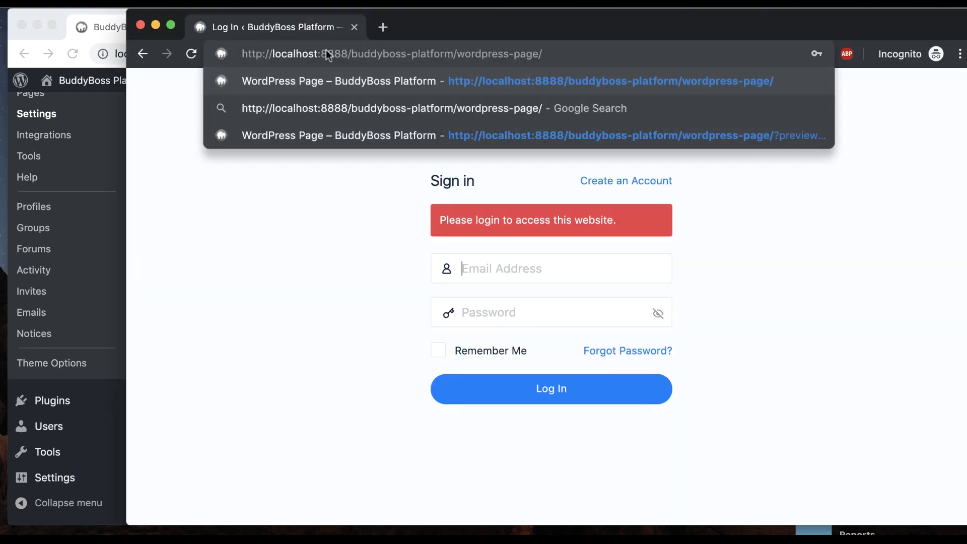
key(Return)
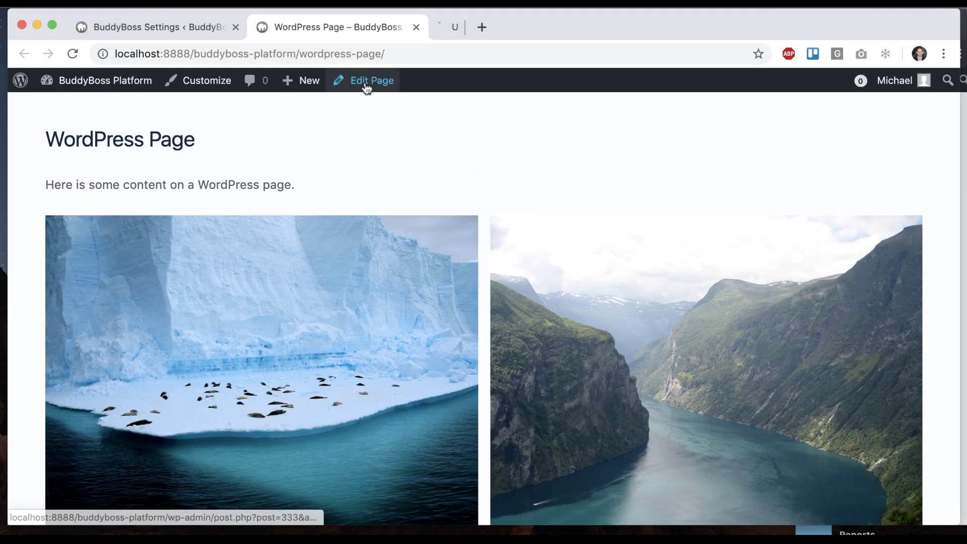
super+click(367, 80)
- Switch the page to Default template, update, and test it and Members logged out
drag(457, 35, 334, 29)
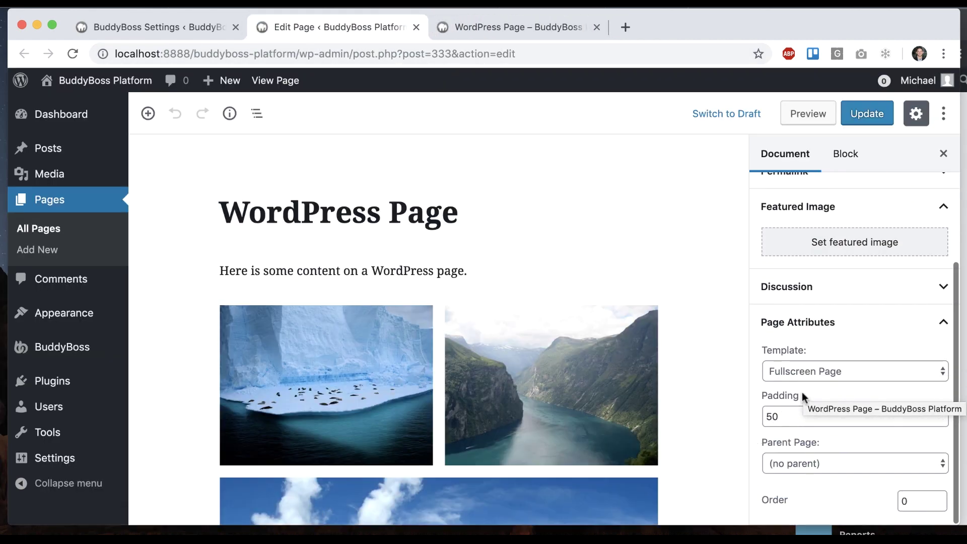
click(808, 371)
click(817, 357)
click(860, 111)
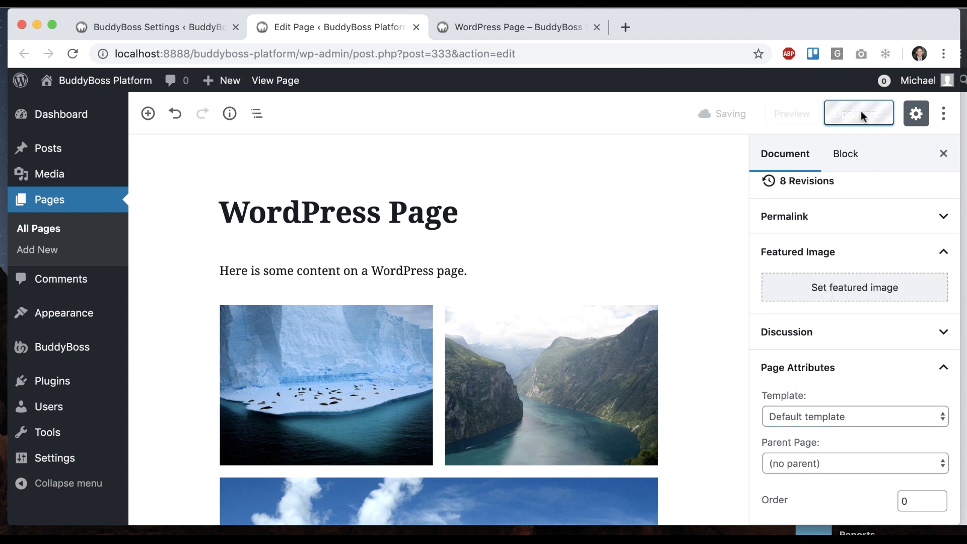
click(961, 51)
click(585, 123)
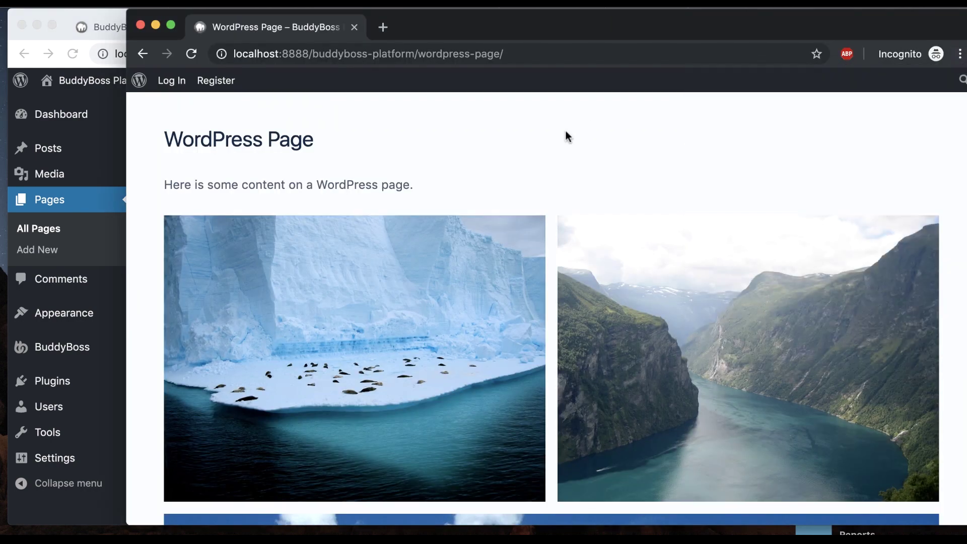
key(super+r)
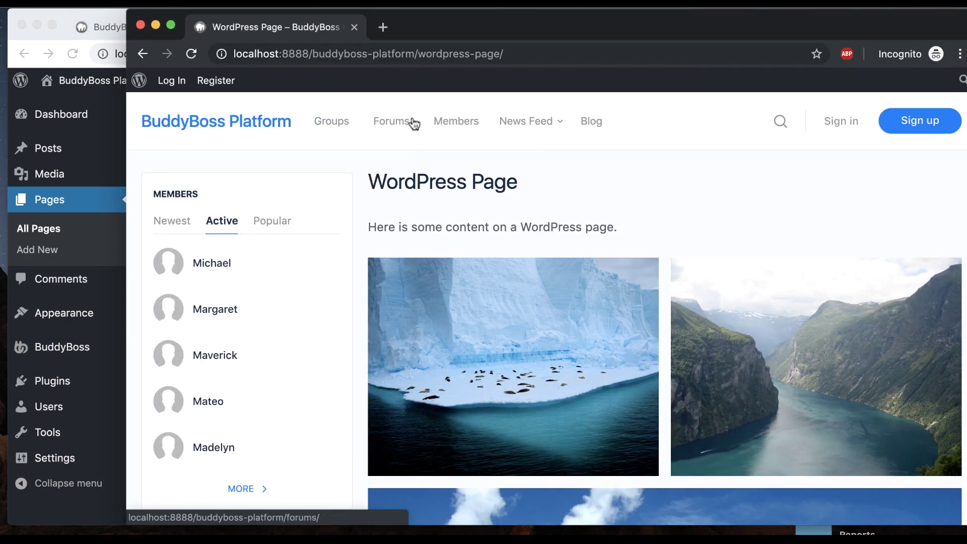
click(453, 126)
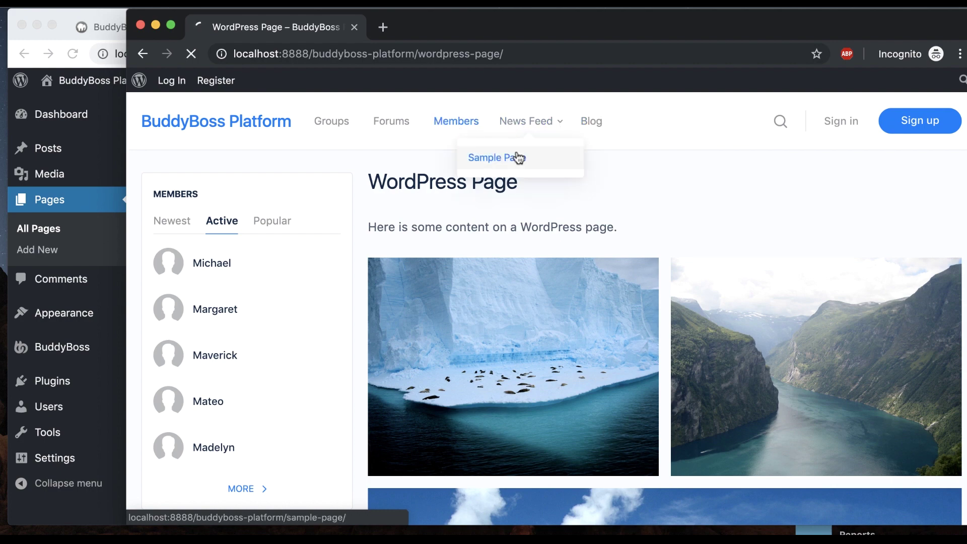
key(super+w)
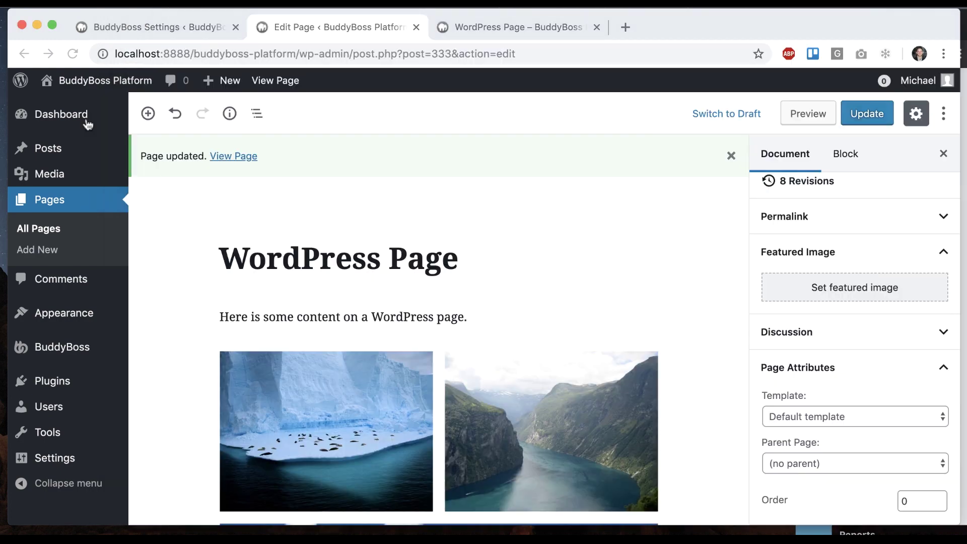
- Restore the Fullscreen Page template, update, and reload the page URL in incognito
click(823, 418)
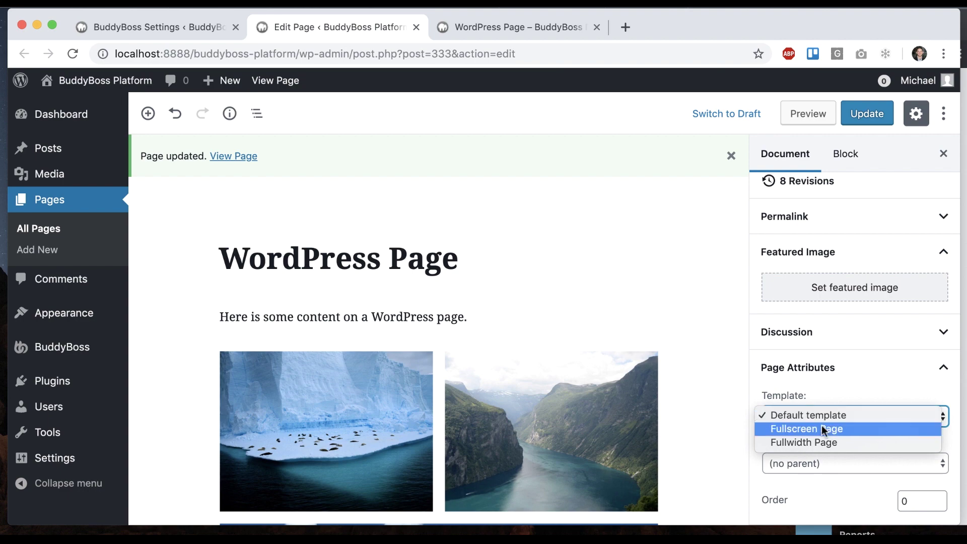
click(821, 425)
click(863, 120)
key(super+shift+t)
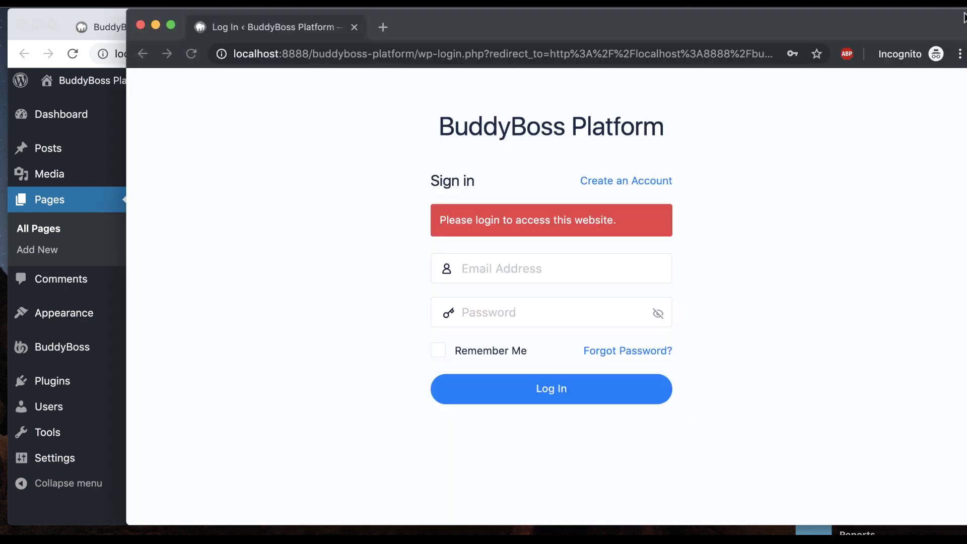
click(290, 48)
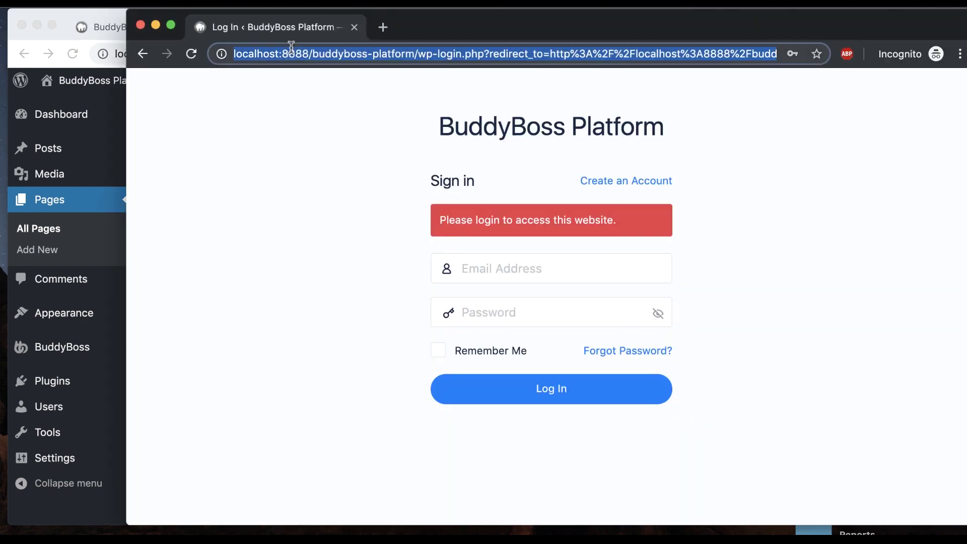
key(super+v)
key(Return)
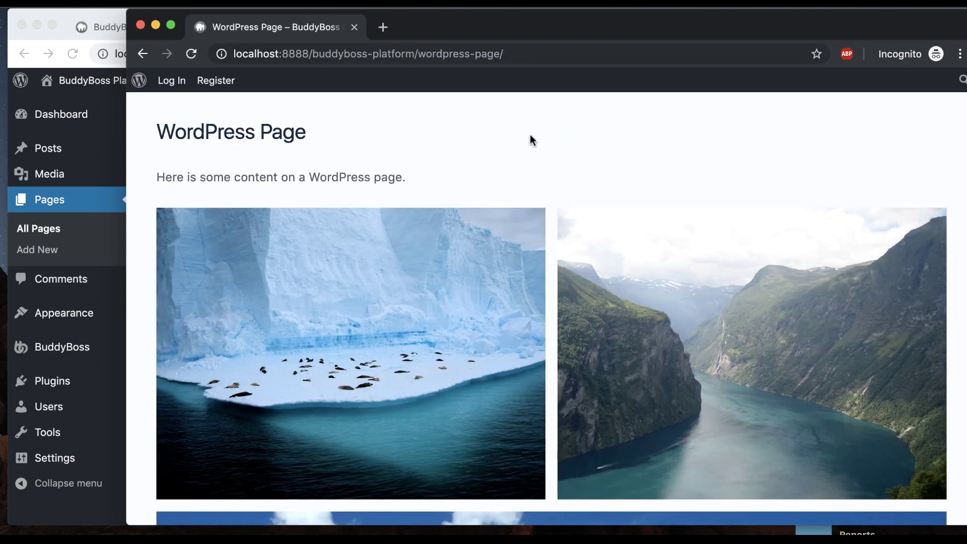